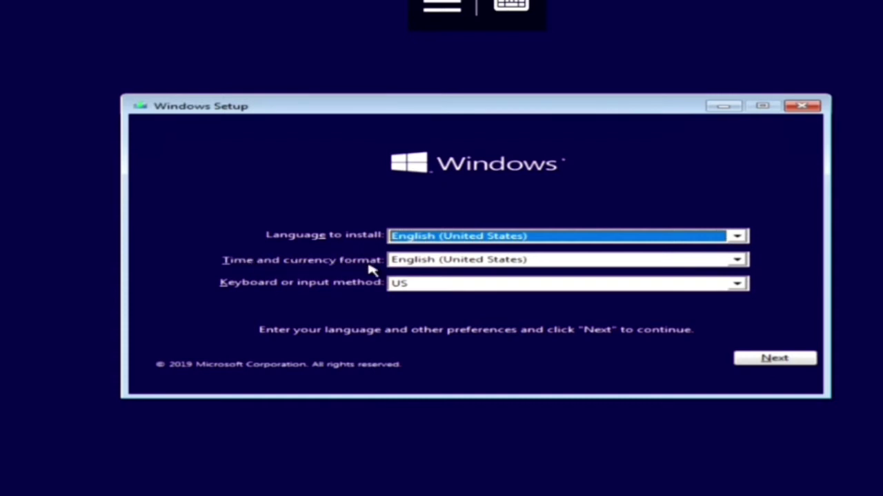
Set the time and currency format to English (India) and continue past the language preferences.
click(435, 263)
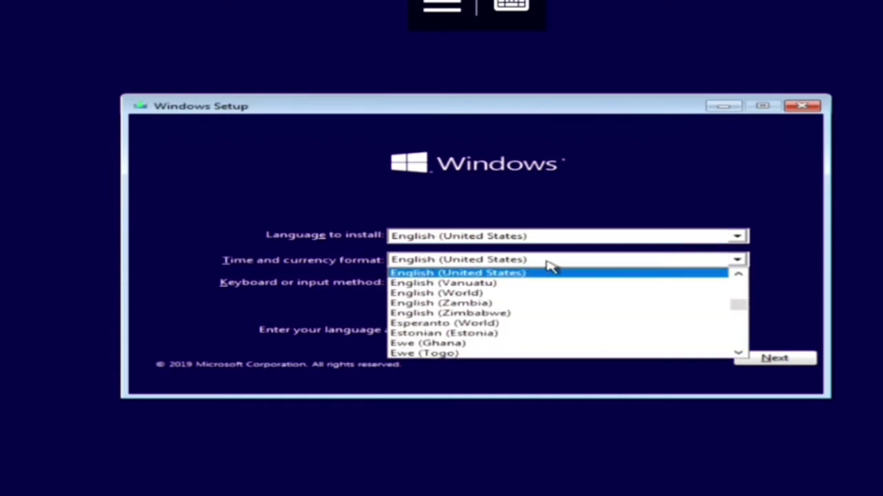
click(740, 276)
click(739, 275)
click(739, 276)
click(740, 275)
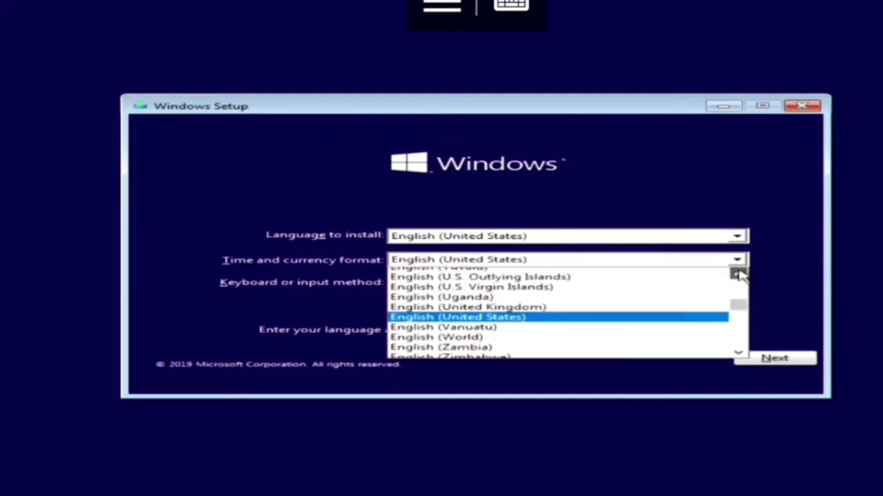
click(739, 276)
click(739, 276)
click(740, 276)
click(739, 274)
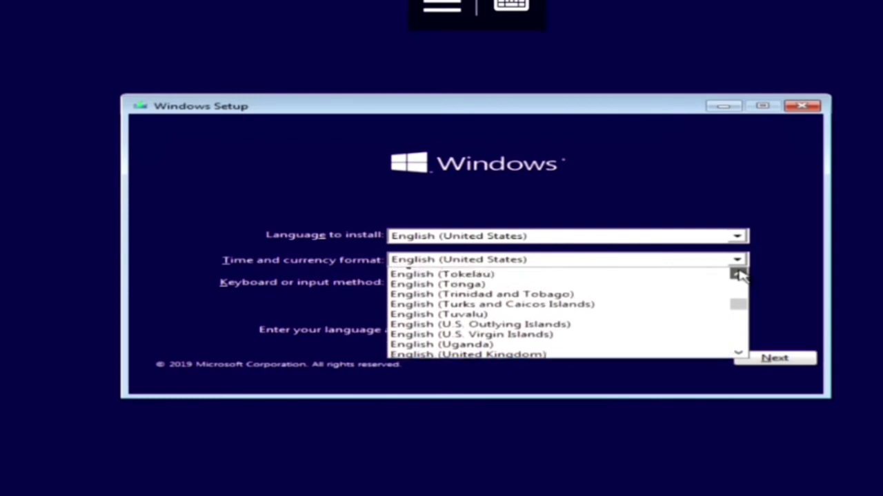
click(739, 274)
click(740, 274)
click(739, 275)
click(740, 275)
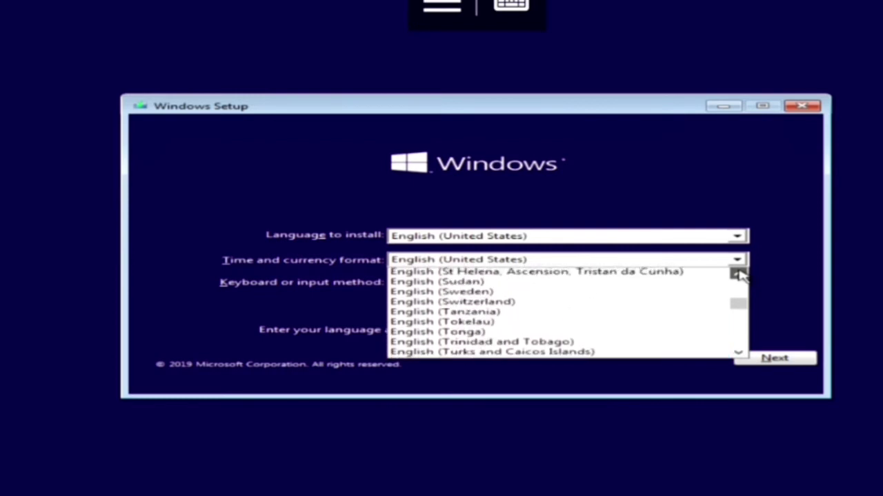
scroll(739, 274, up, 13)
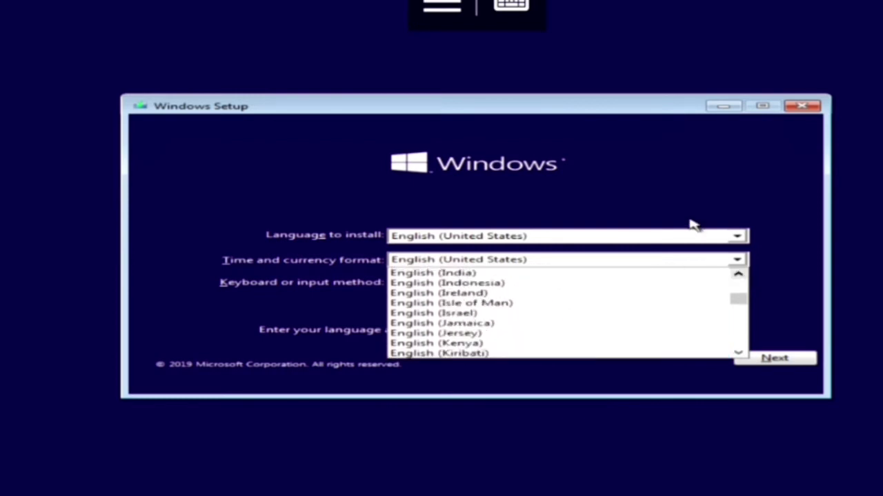
click(465, 278)
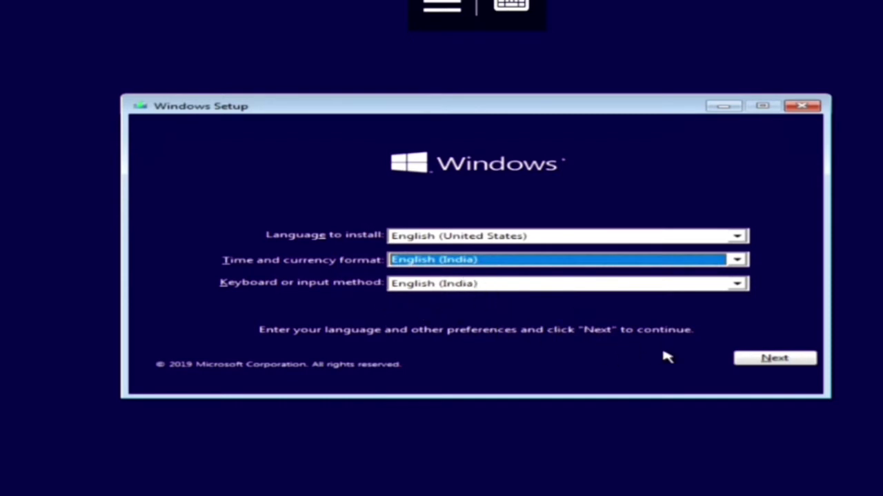
click(756, 361)
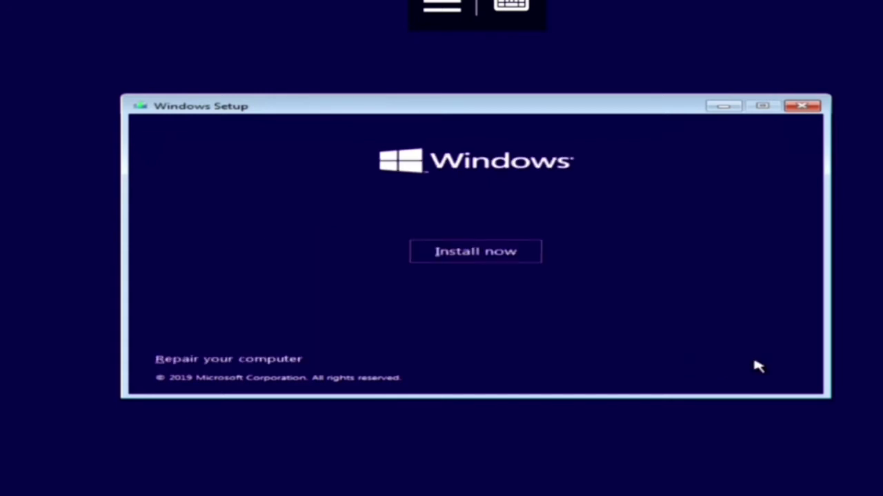
Start the Windows installation and choose Windows 10 Pro x64 as the operating system to install.
click(452, 256)
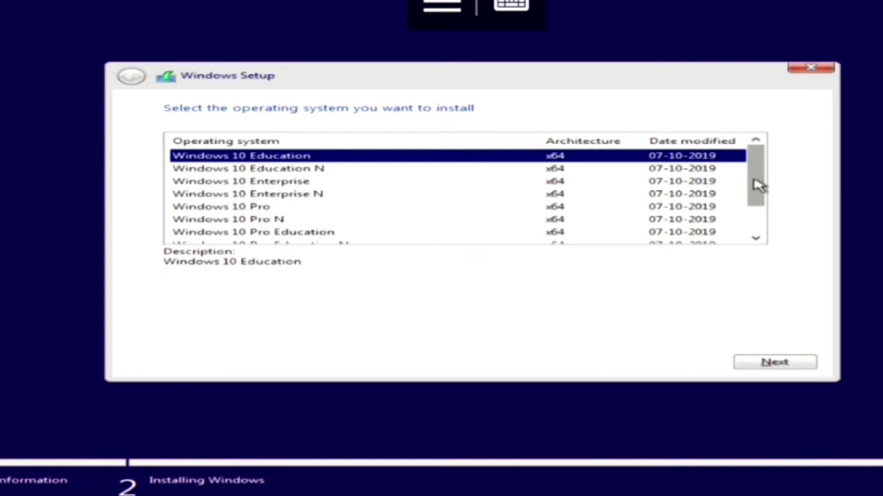
drag(756, 185, 757, 202)
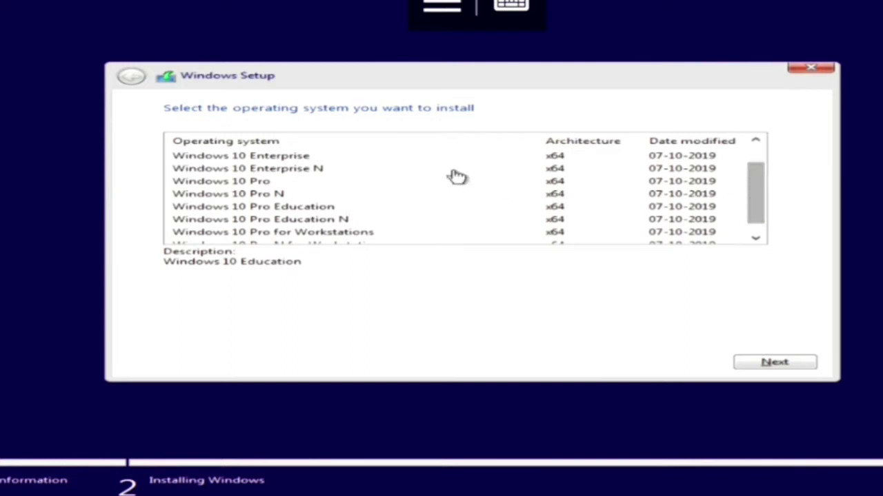
click(264, 181)
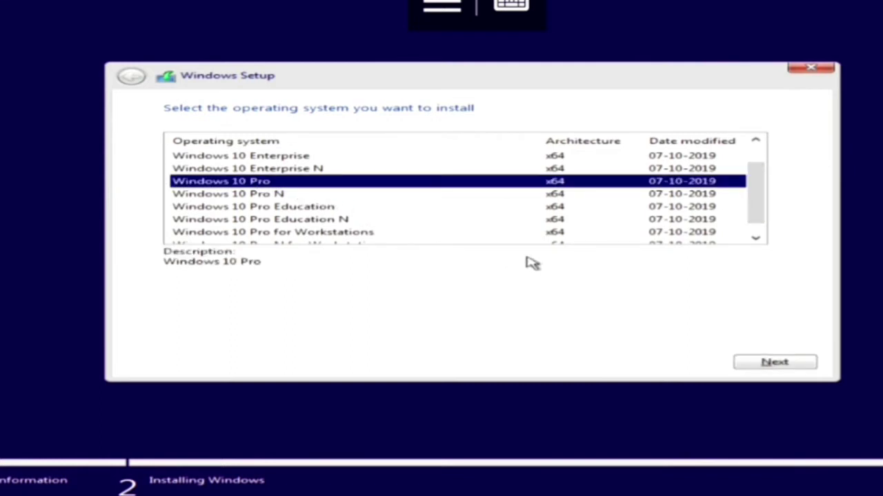
click(785, 367)
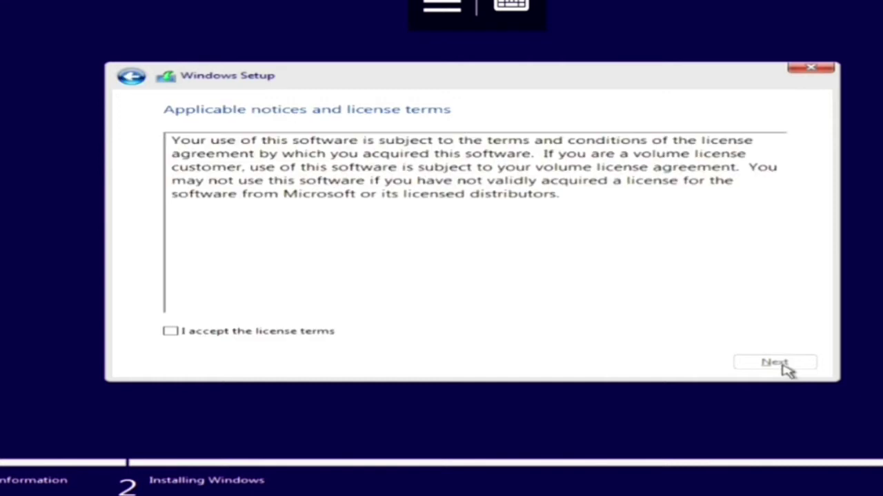
Accept the license terms and choose the Custom: Install Windows only (advanced) installation type.
click(246, 331)
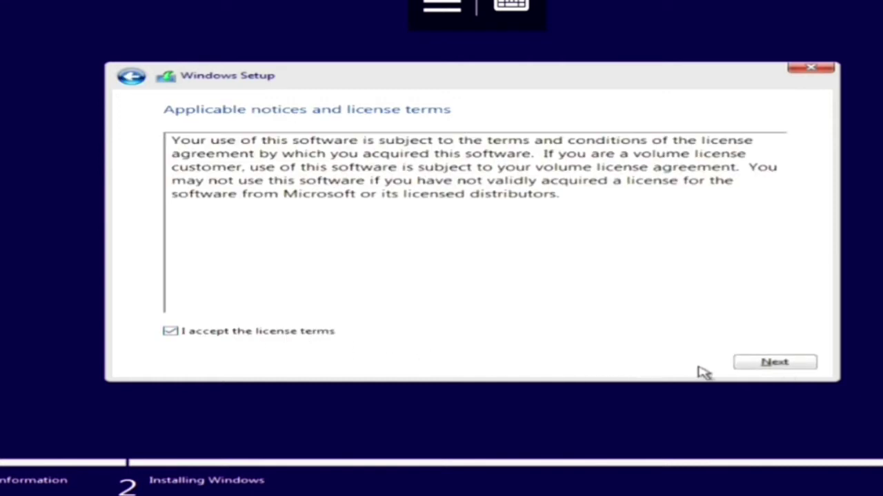
click(759, 364)
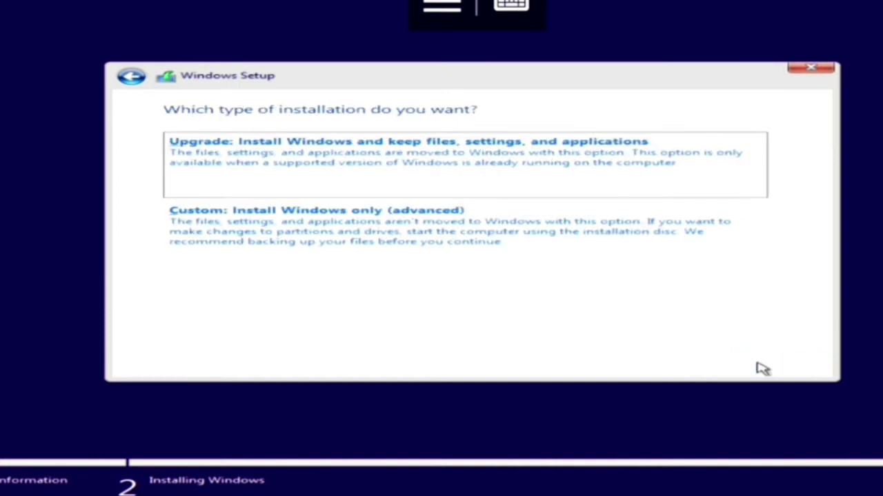
click(358, 247)
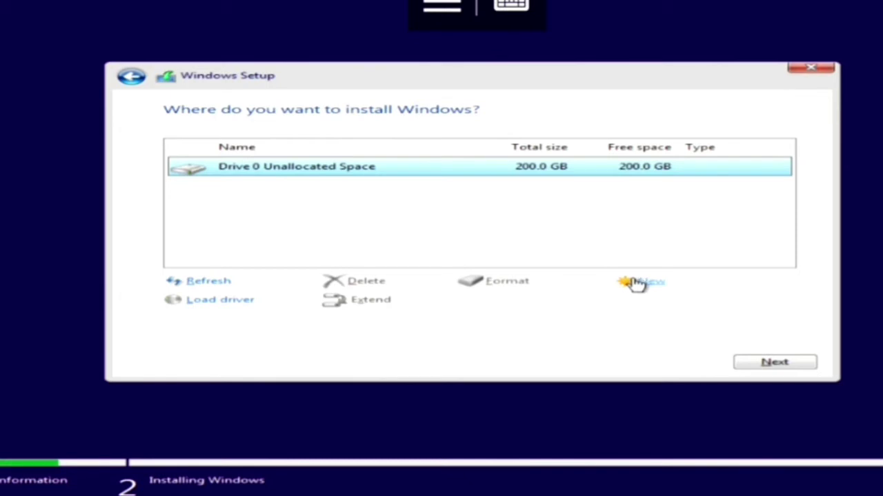
Create a new 80000 MB partition in the Drive 0 unallocated space, allowing additional system partitions.
click(648, 284)
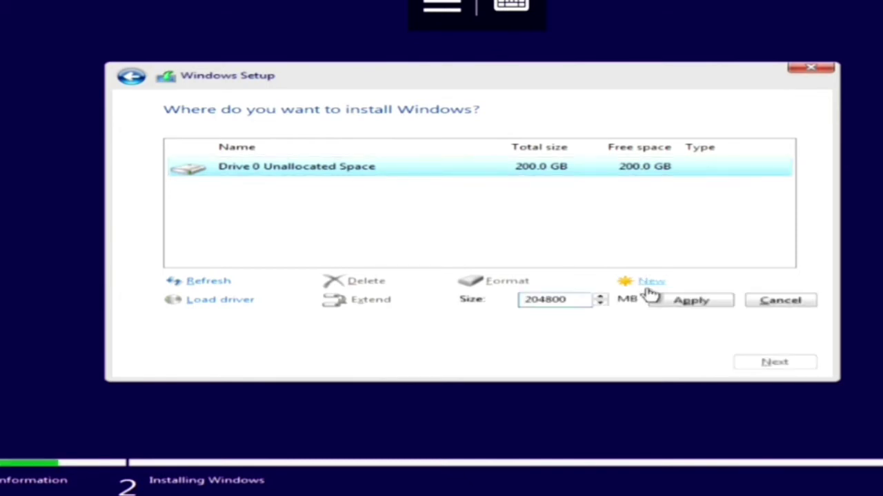
key(Delete)
key(Delete)
key(Delete)
key(Delete)
key(Delete)
key(Delete)
text(80000)
click(687, 307)
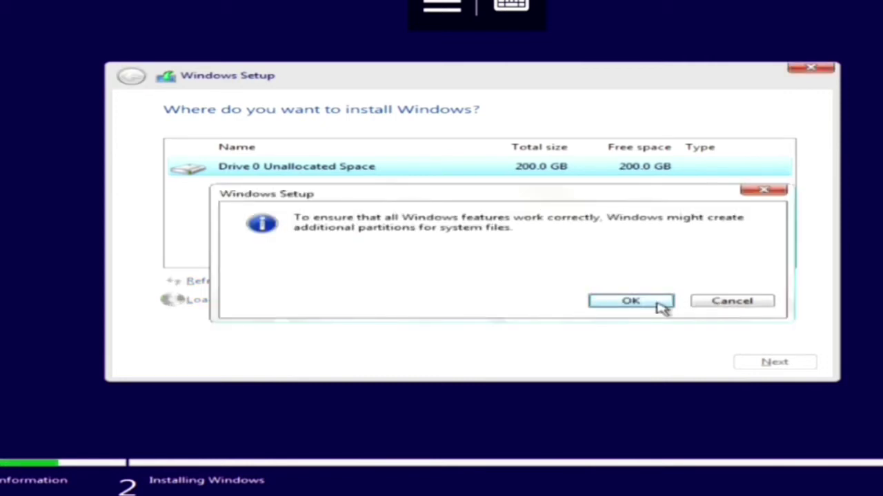
click(655, 305)
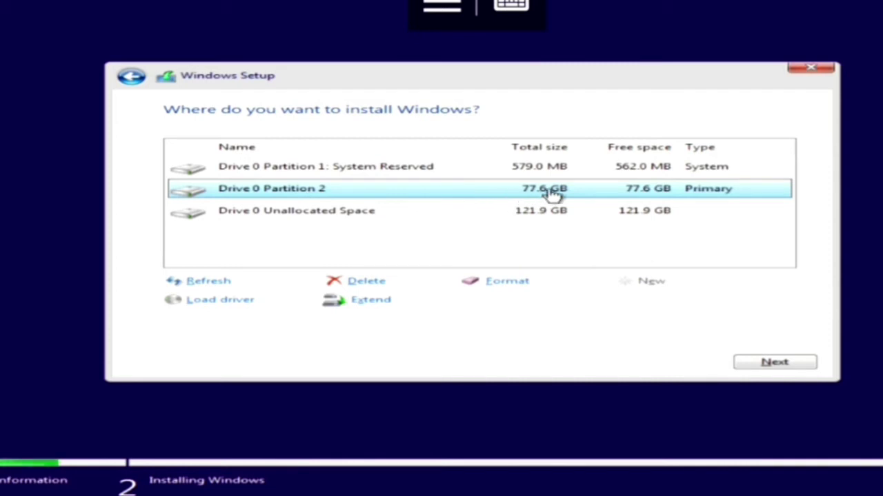
Create another partition from the remaining Drive 0 unallocated space, using the full 124799 MB.
click(359, 216)
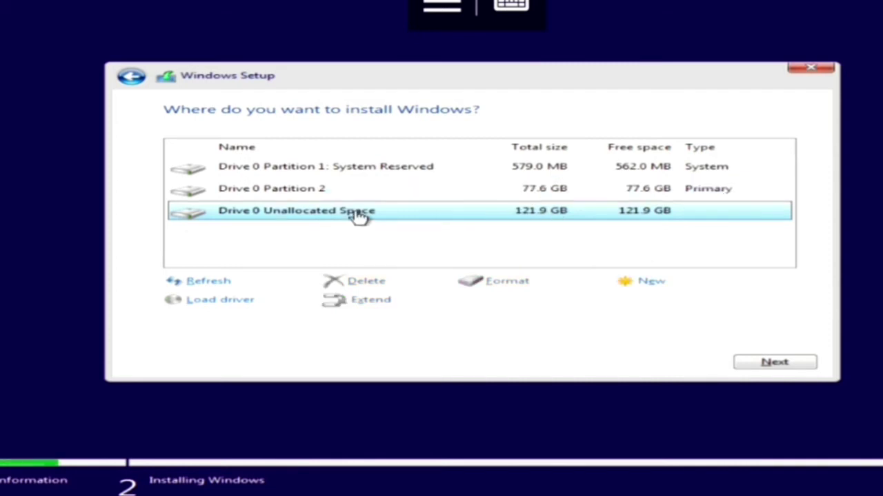
click(655, 285)
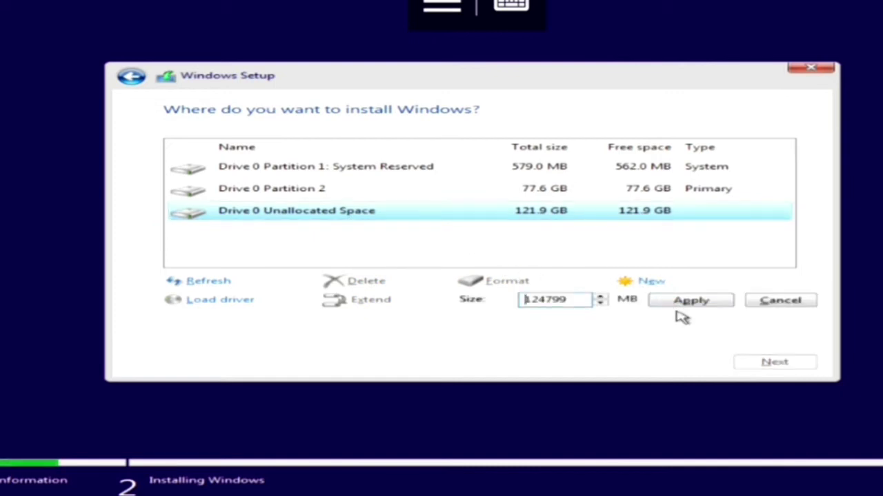
click(684, 302)
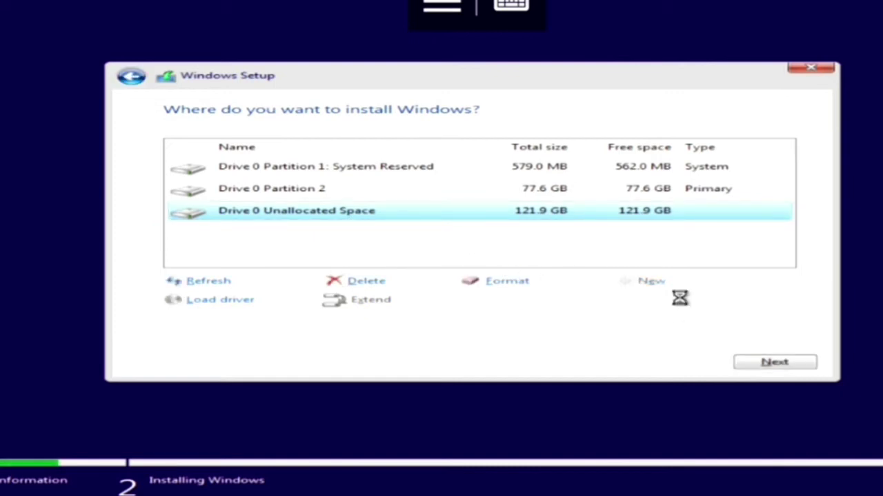
Format Drive 0 Partition 2 and accept the loss of any data on it.
click(494, 196)
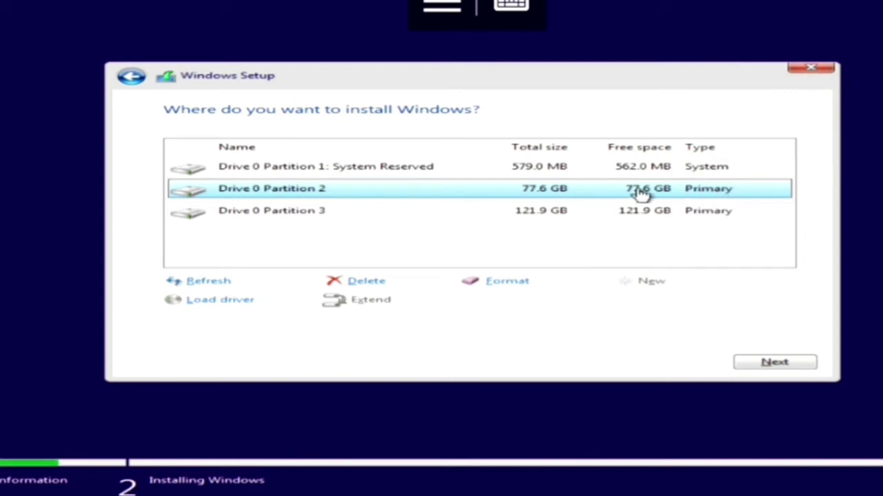
click(492, 281)
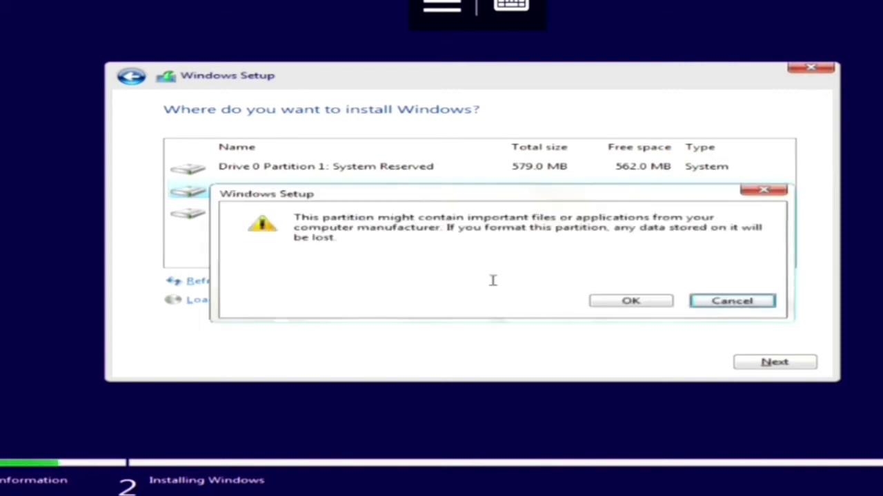
click(633, 301)
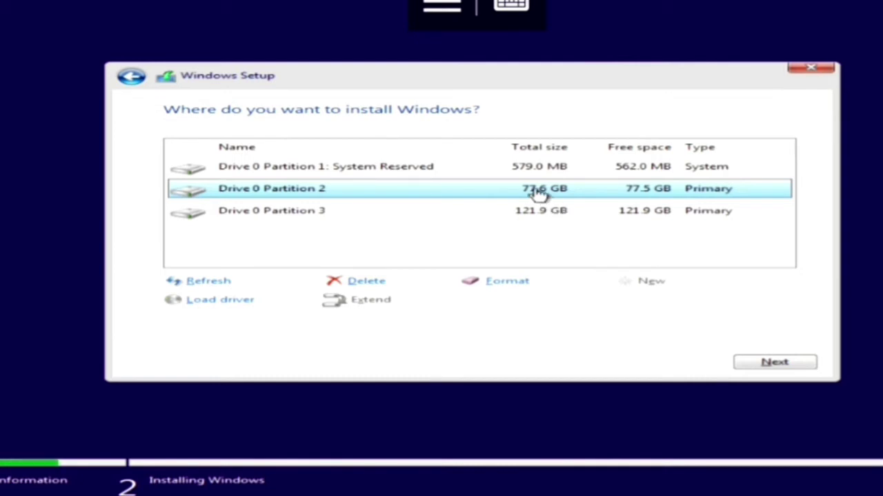
Install Windows on Drive 0 Partition 2 and restart the PC to continue into the first-time setup.
click(775, 365)
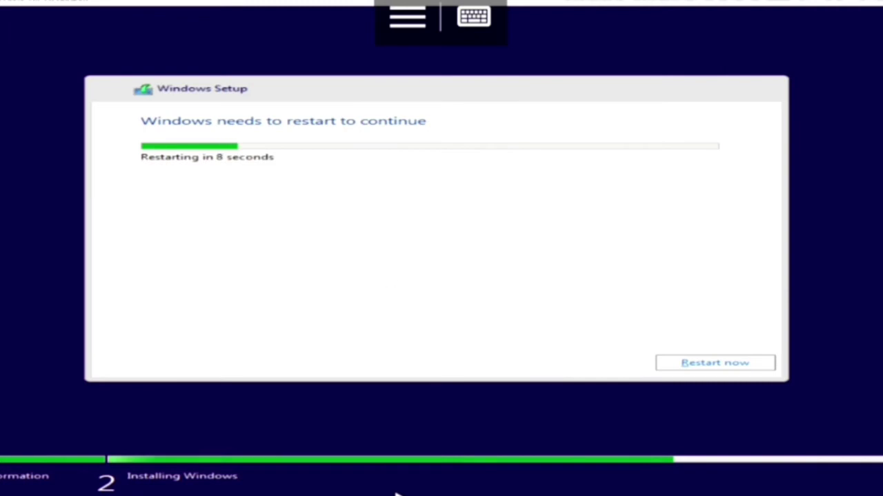
click(724, 361)
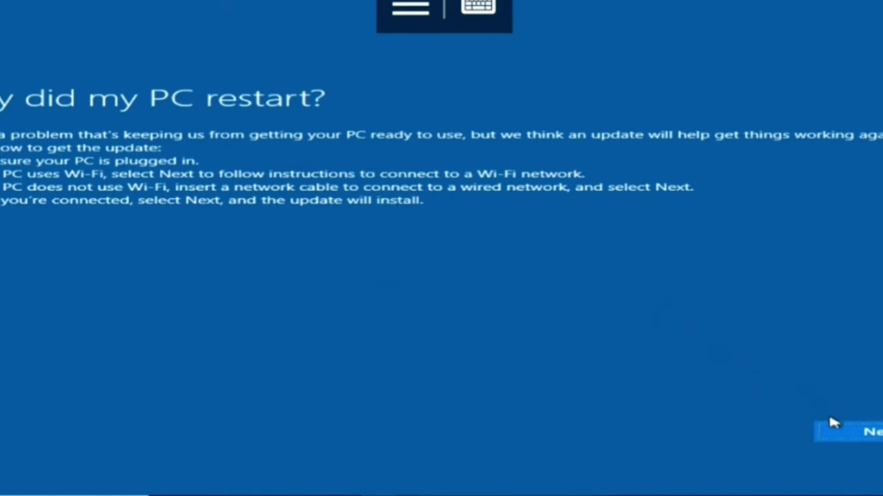
click(839, 442)
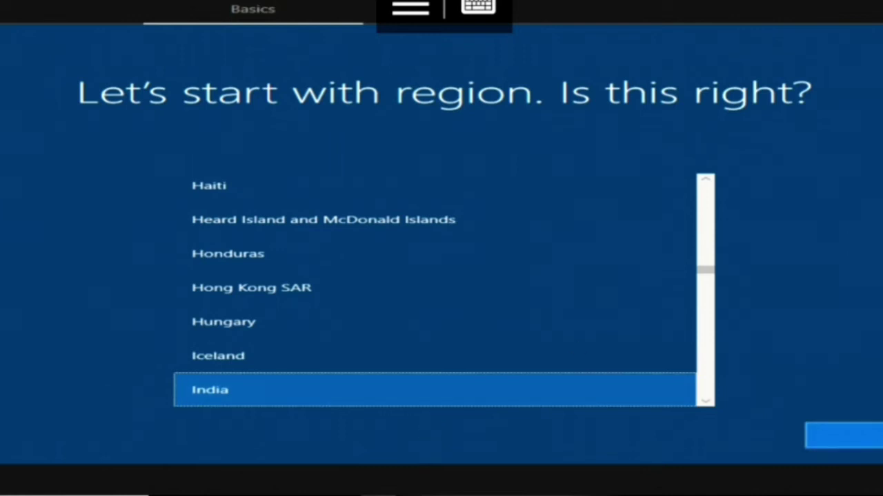
Confirm India as the region and choose the English (India) keyboard layout without adding a second one.
key(Return)
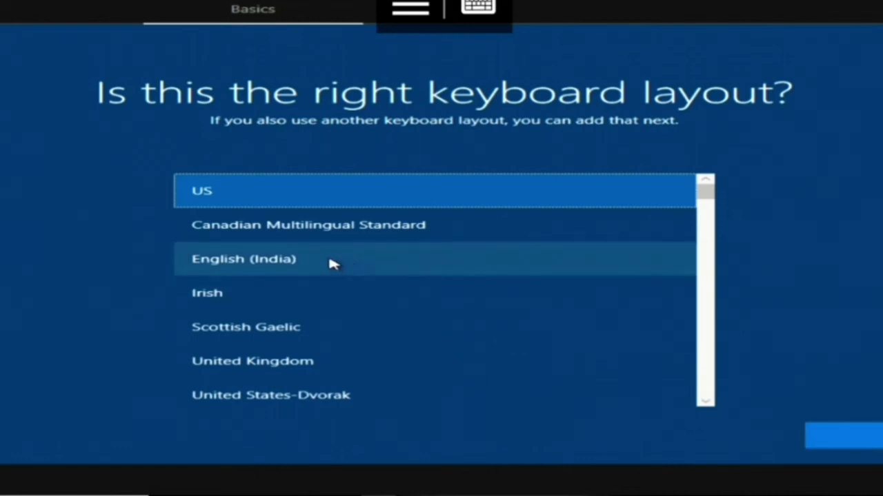
click(296, 261)
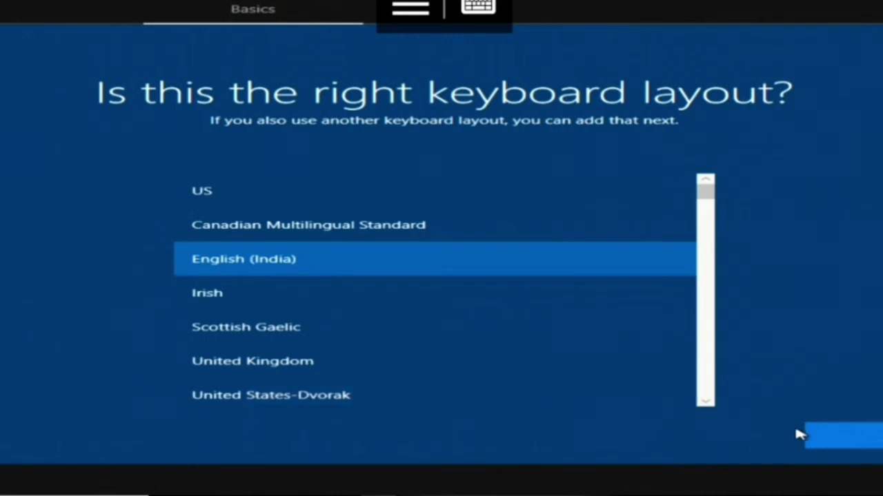
click(843, 452)
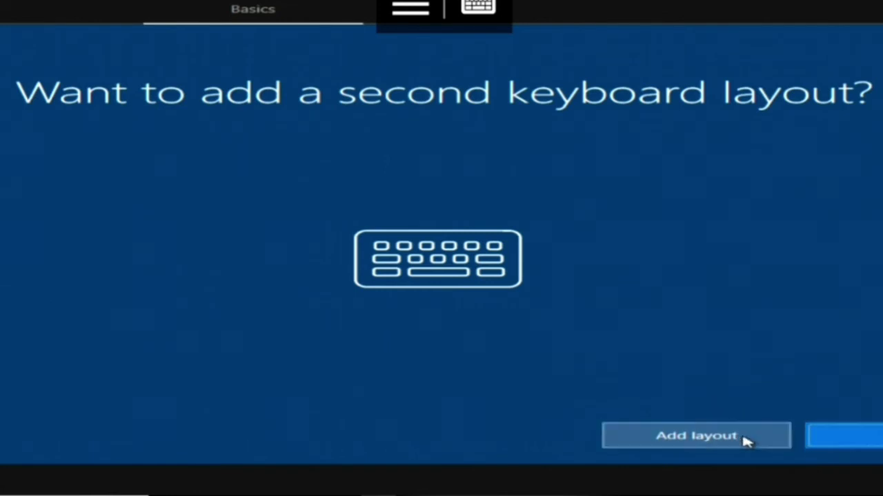
click(870, 440)
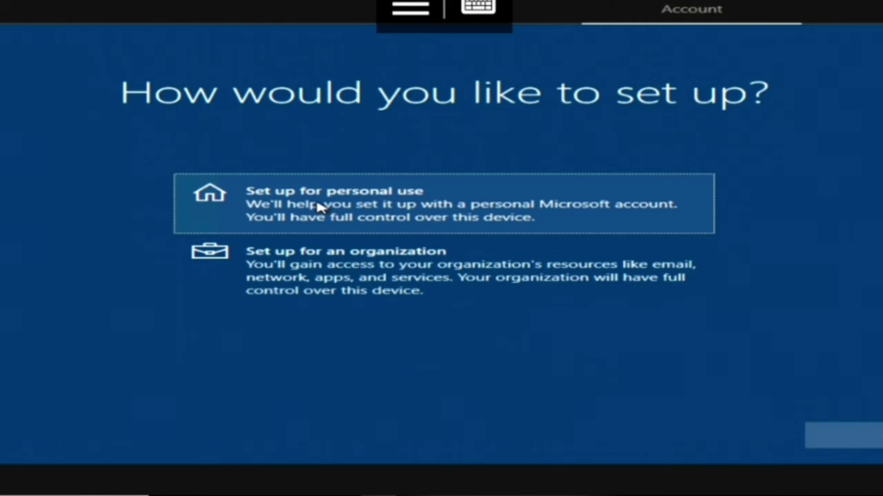
Choose to set up the PC for personal use and skip the OOBEIDPS error page.
click(319, 207)
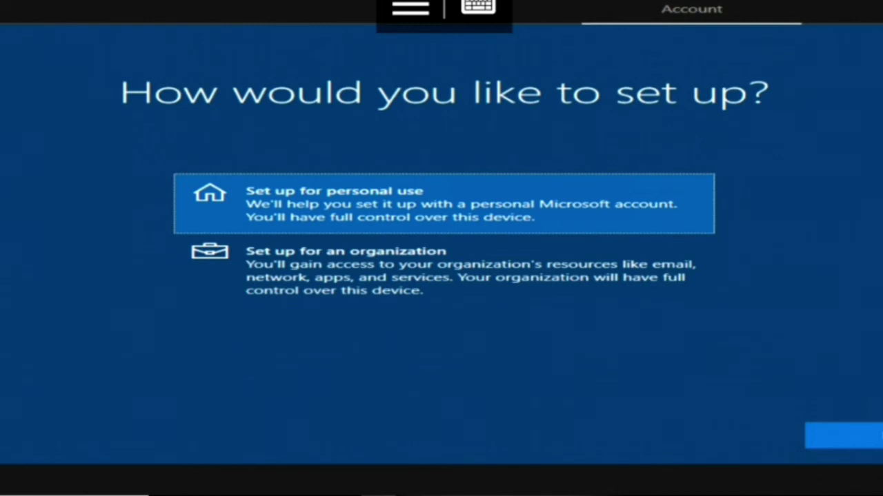
click(841, 436)
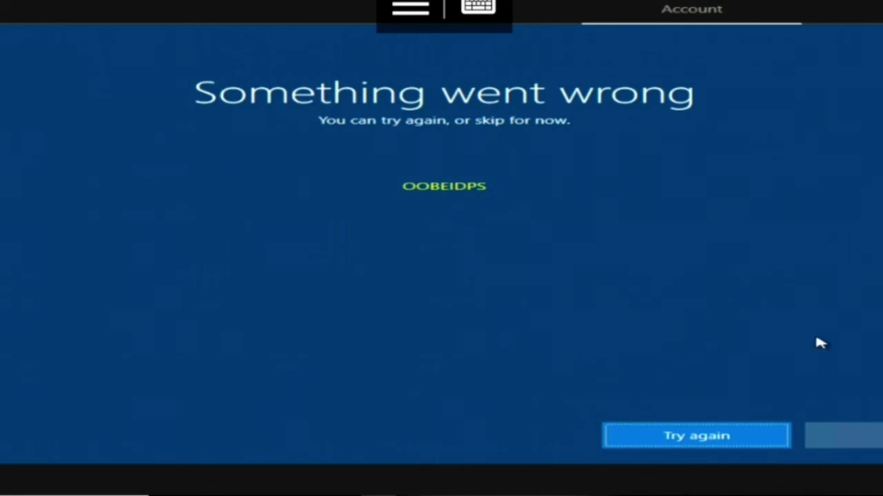
click(845, 436)
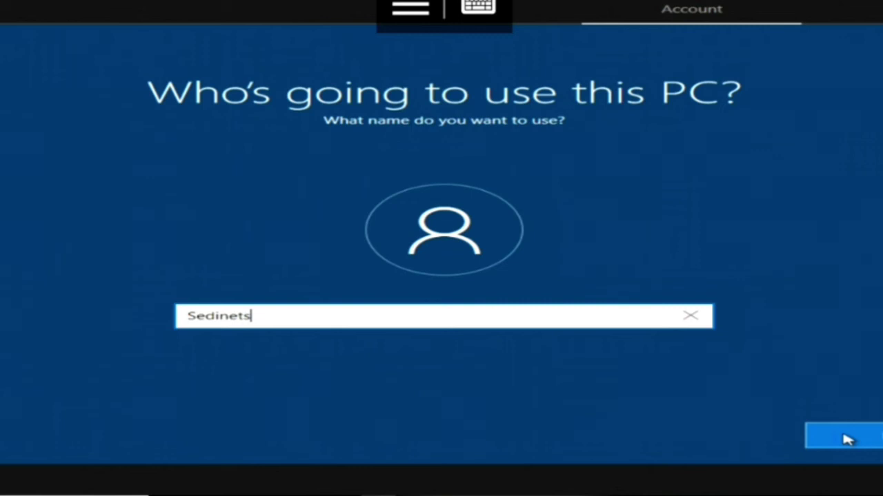
Submit the user name for the PC account and decline sharing activity history across devices.
click(848, 440)
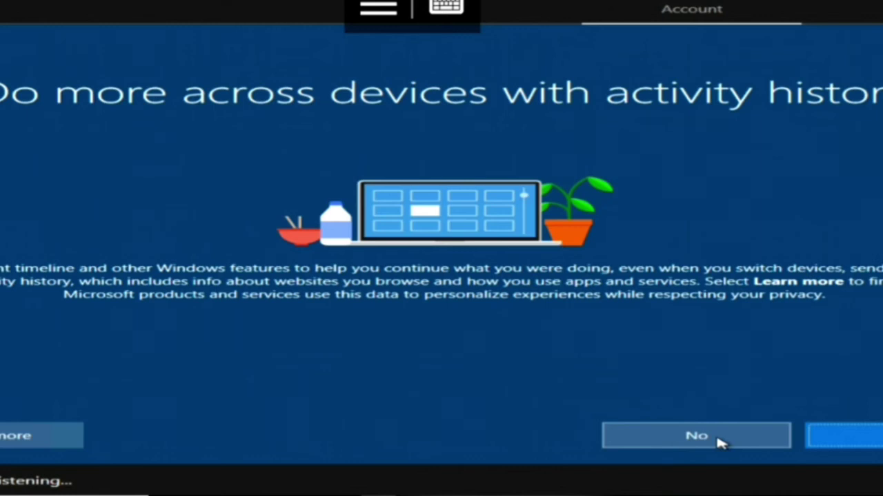
click(696, 436)
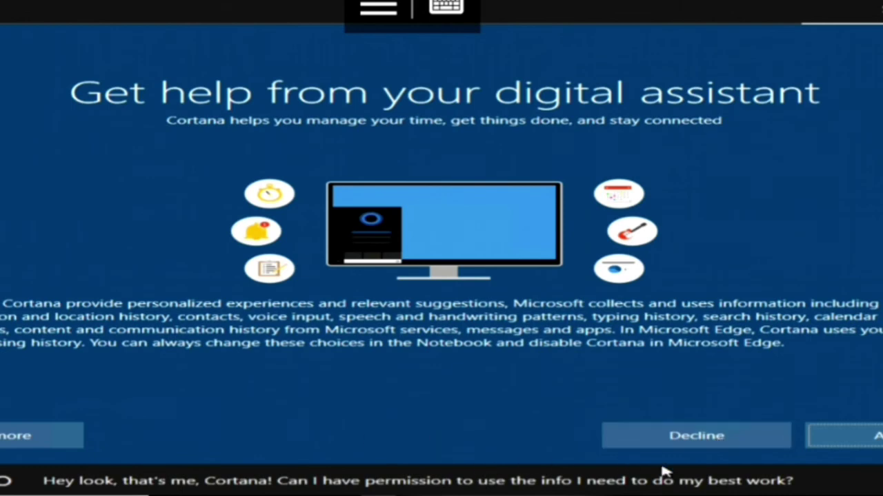
Decline Cortana's request to use personal information and accept the default privacy settings for the device.
click(698, 448)
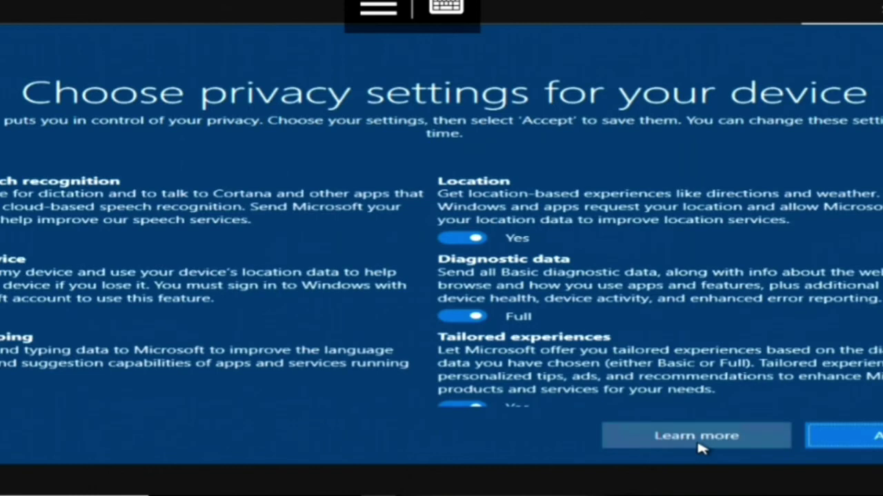
click(870, 444)
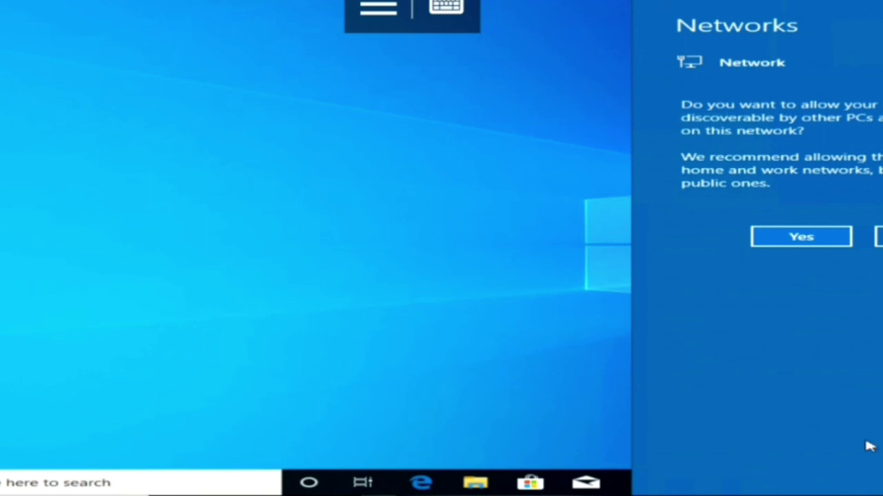
Allow the PC to be discoverable by other devices on the network and refresh the desktop.
click(804, 238)
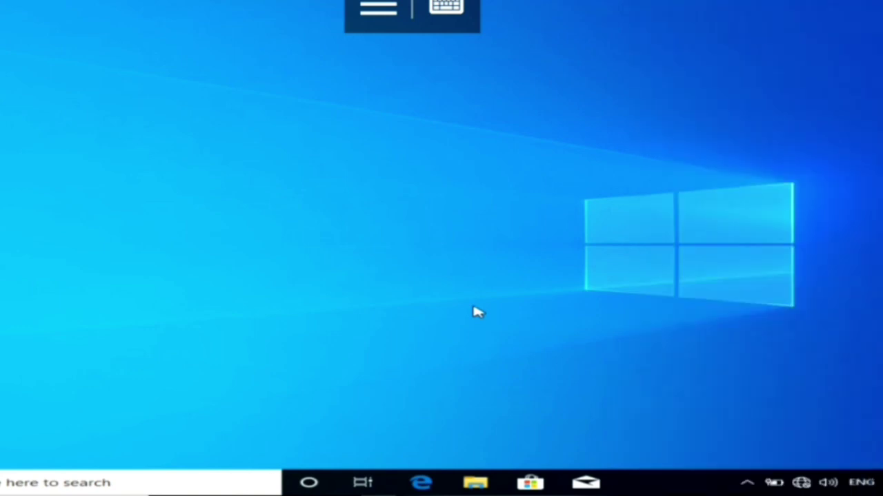
click(476, 483)
right_click(381, 353)
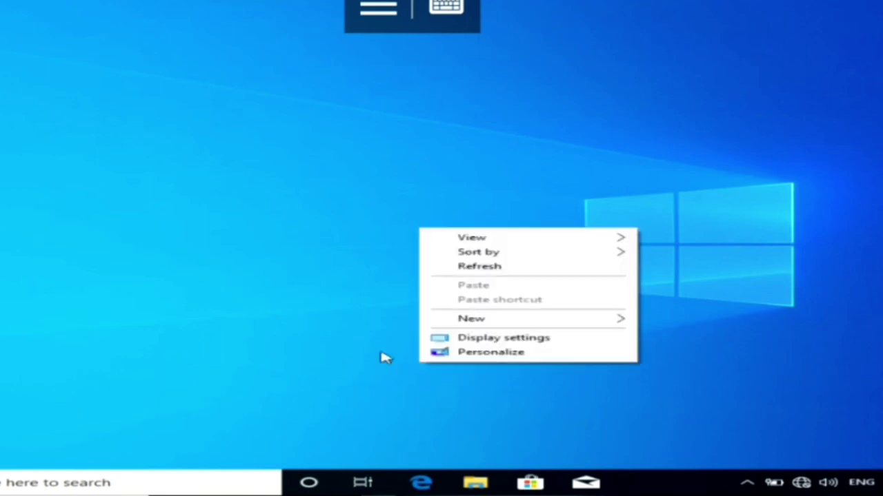
click(468, 266)
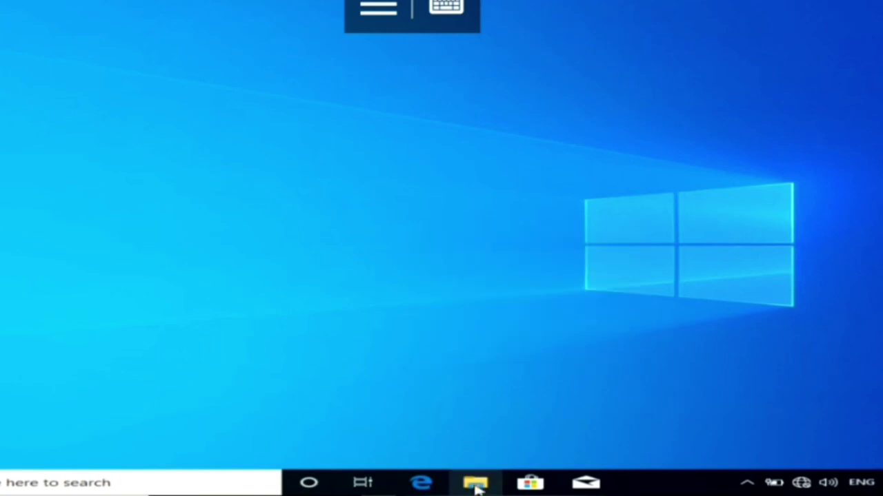
Show the drives under This PC in File Explorer and try to open Local Disk (D:).
click(476, 485)
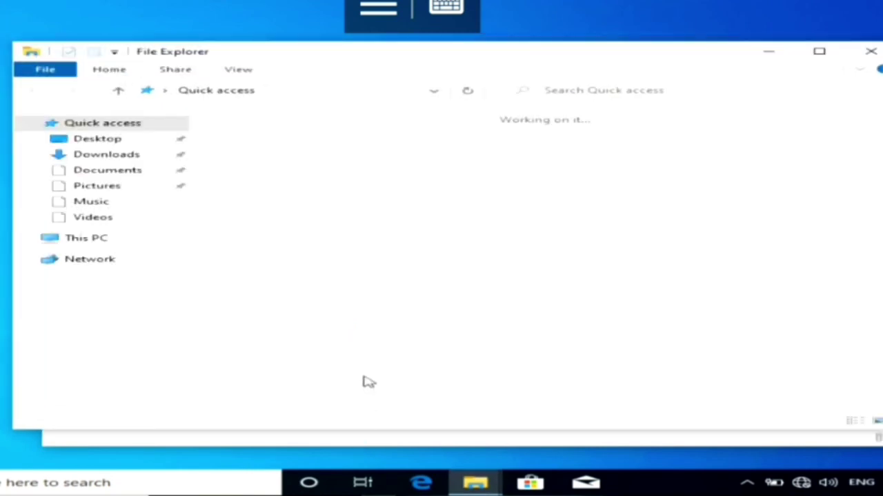
click(86, 237)
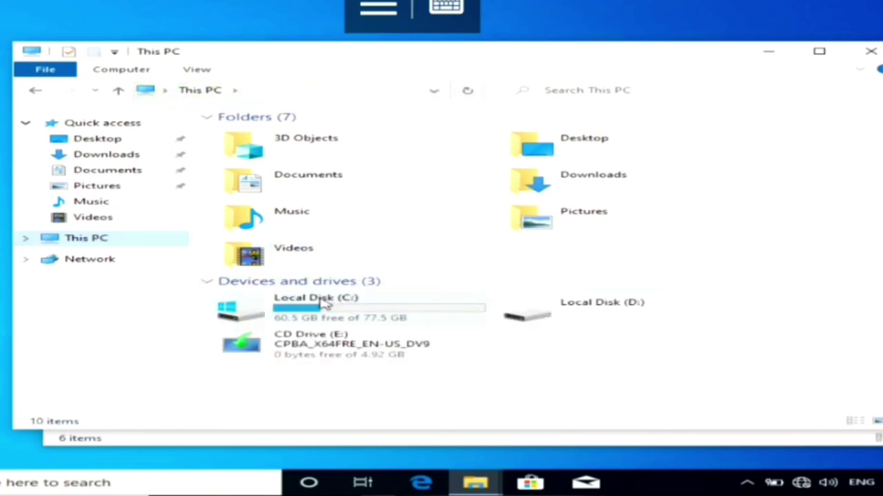
double_click(518, 309)
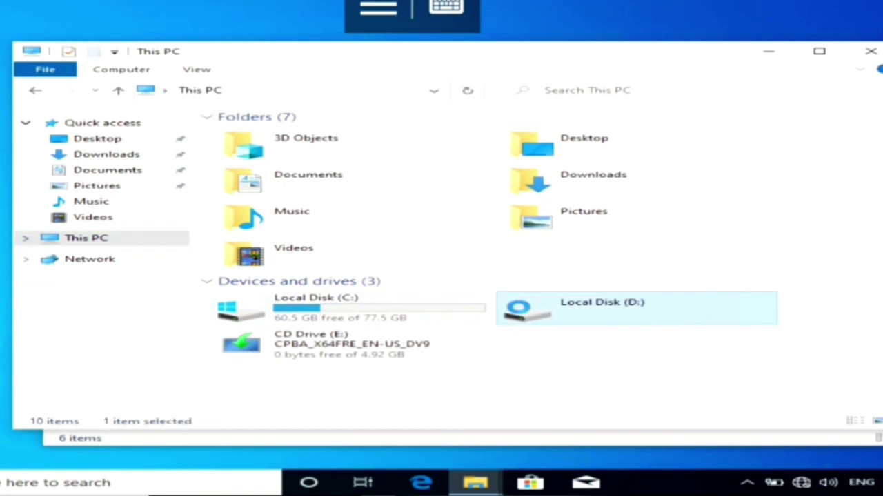
Quick-format Local Disk (D:) as NTFS with a 4096-byte allocation unit size, and close both File Explorer windows.
right_click(519, 307)
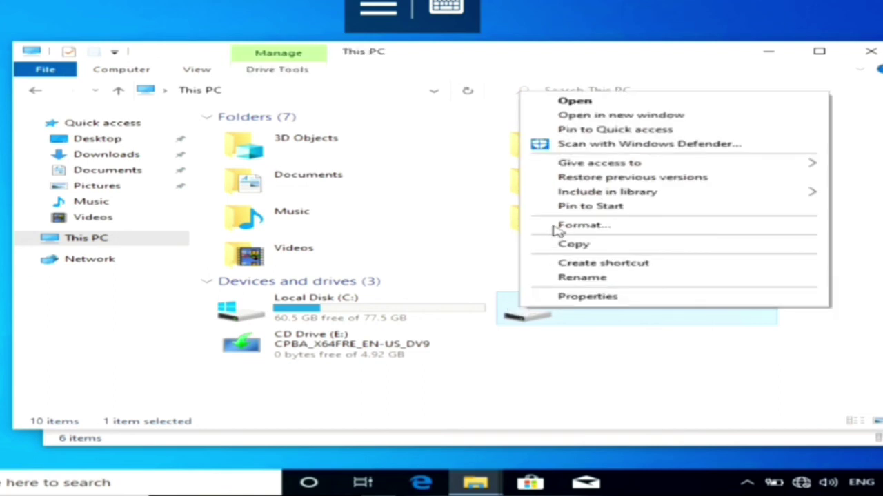
click(580, 225)
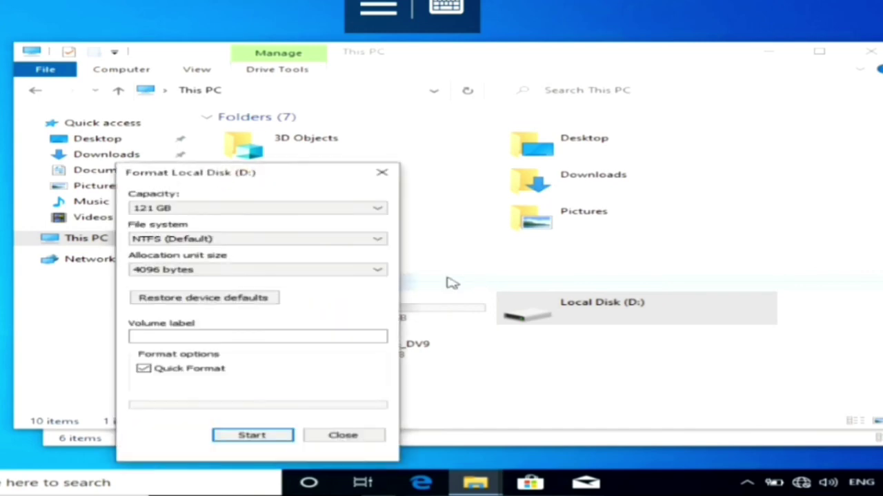
click(253, 436)
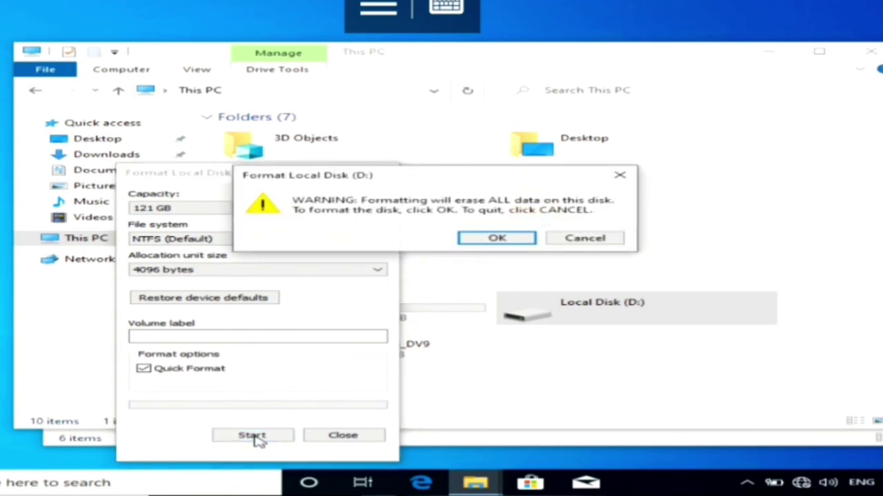
click(493, 238)
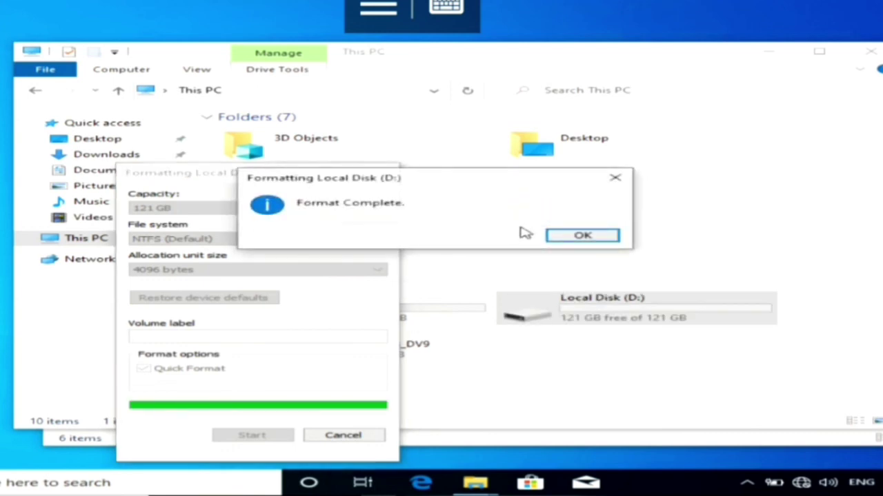
click(557, 238)
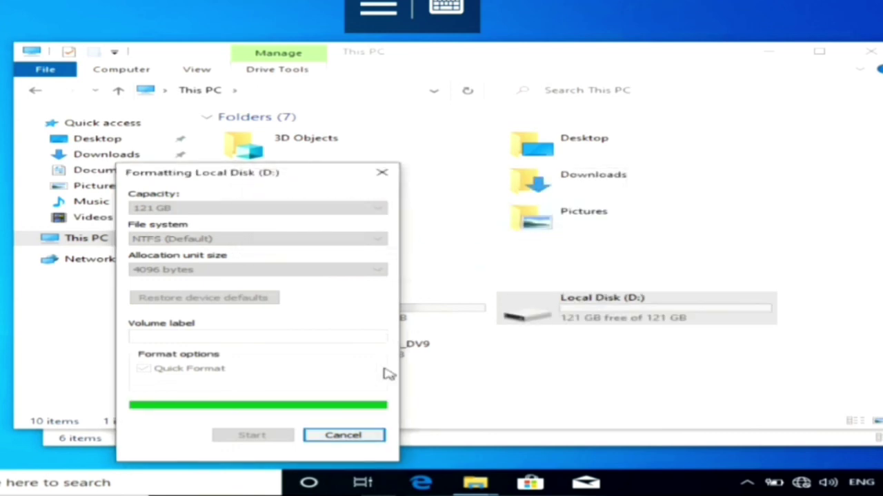
click(353, 435)
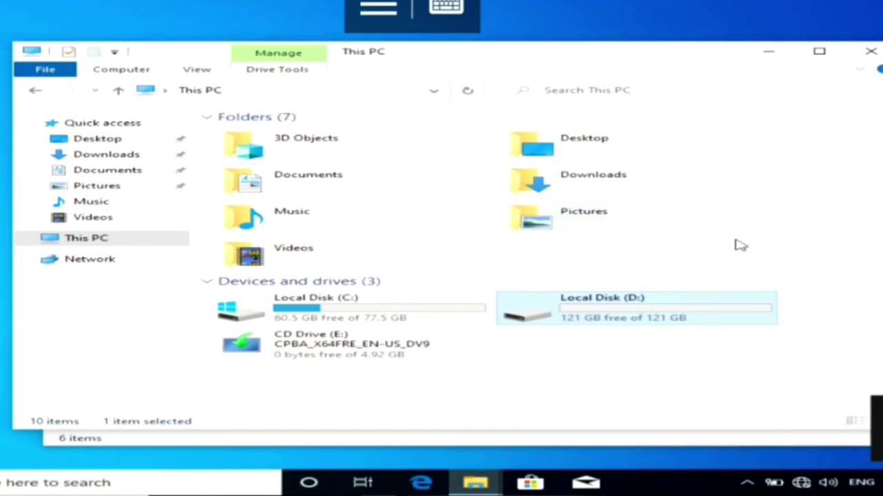
click(871, 54)
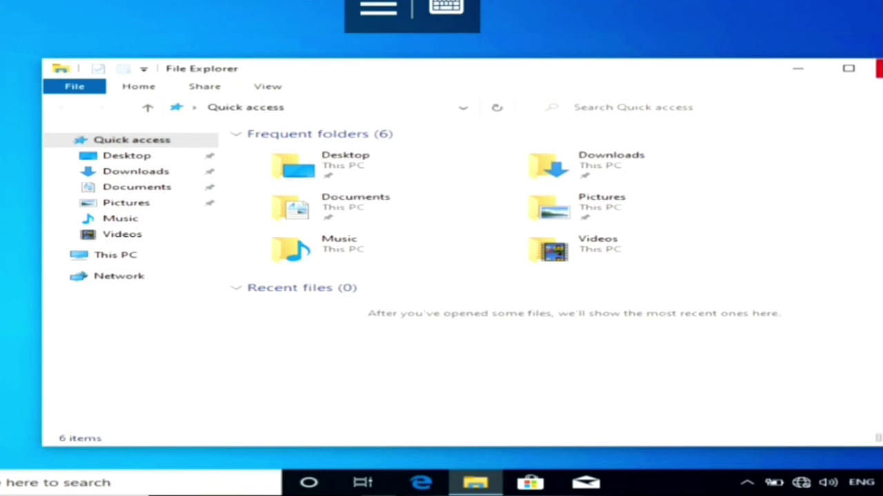
click(879, 69)
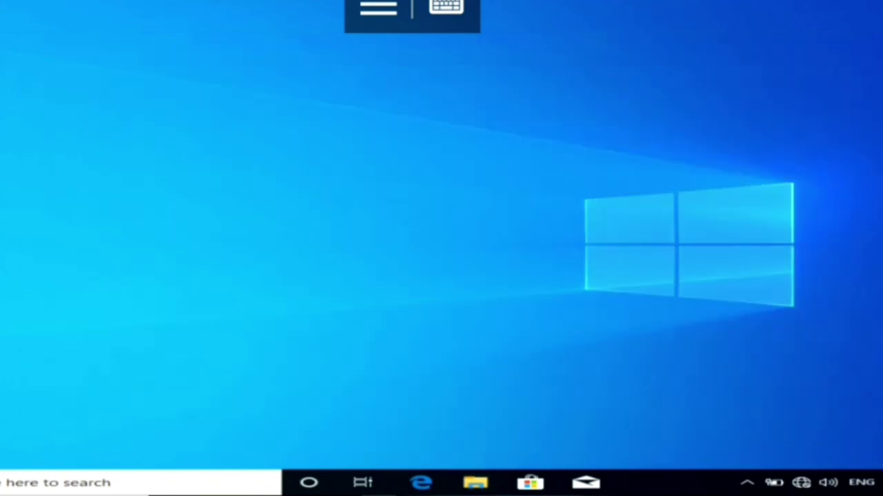